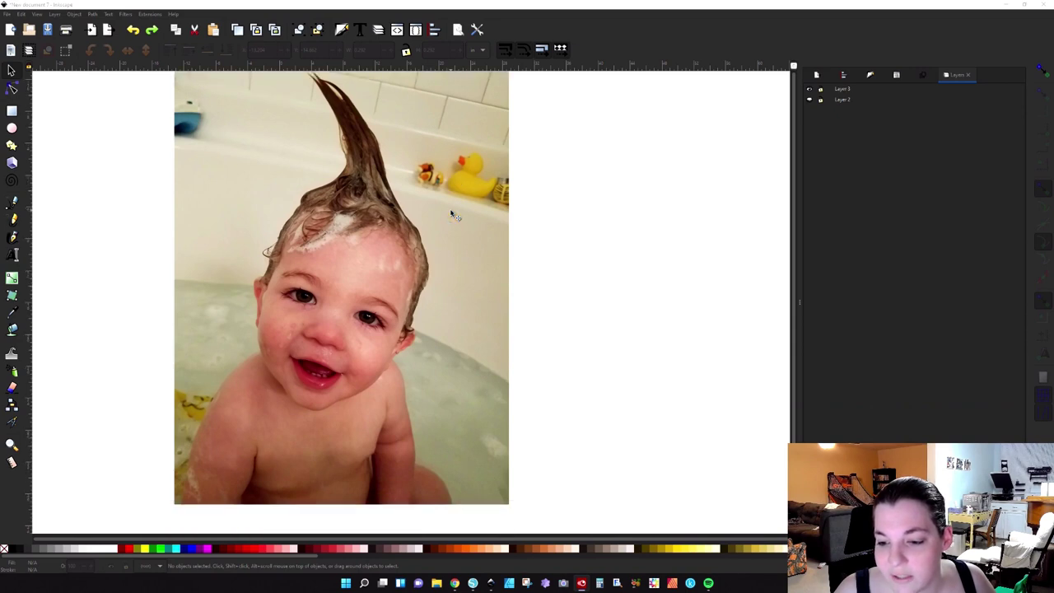
Step: Delete Layer 2, leaving only the photo's layer, and nudge the photo slightly right
scroll(452, 216, "up", 1)
left_click(841, 100)
left_click(808, 100)
left_click(832, 100)
key("Delete")
left_click(832, 100)
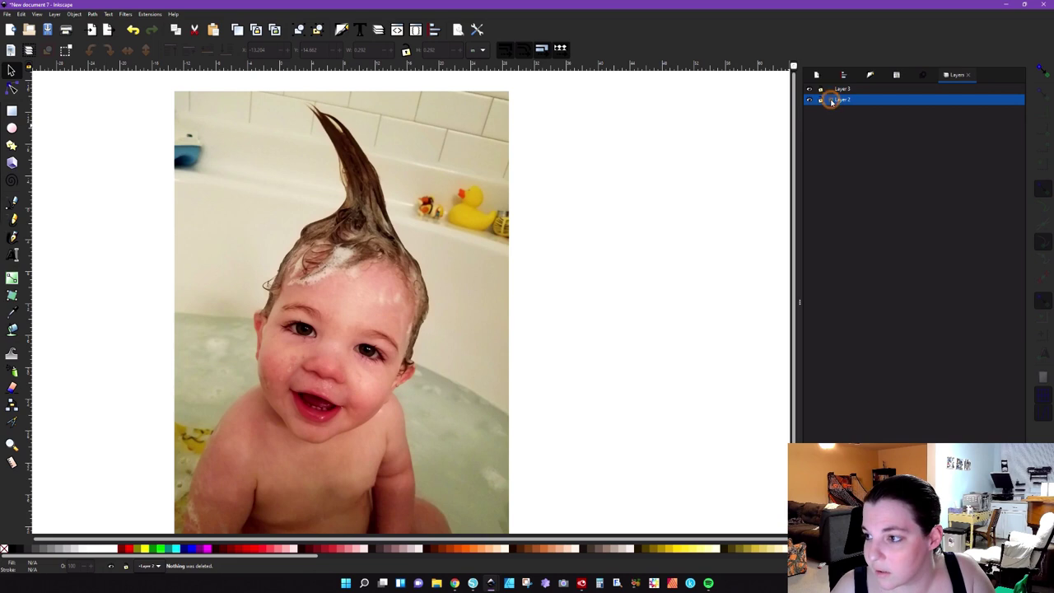
key("Delete")
mouse_move(259, 218)
left_mouse_down()
mouse_move(281, 219)
mouse_move(260, 241)
mouse_move(273, 221)
left_mouse_up()
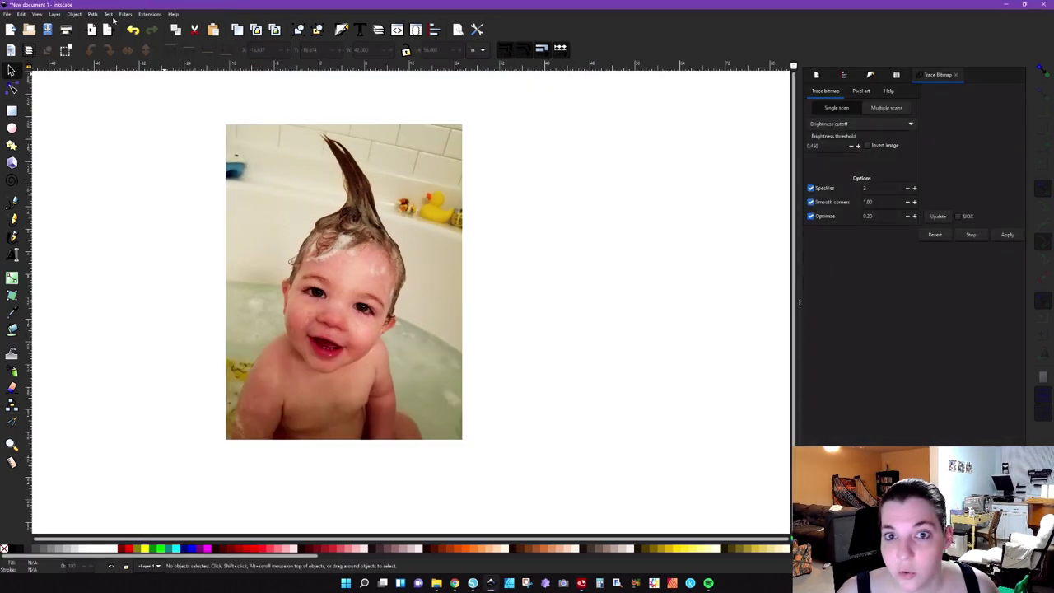
Step: Preview the Greyscale colour filter on the photo, then close its settings
left_click(126, 14)
mouse_move(136, 54)
left_click(233, 172)
left_click(78, 166)
left_click(186, 180)
Step: Reopen the Greyscale filter, preview it, and apply it to the photo
left_click(126, 14)
mouse_move(134, 54)
left_click(236, 172)
left_click_drag(165, 88, 631, 120)
left_click(555, 213)
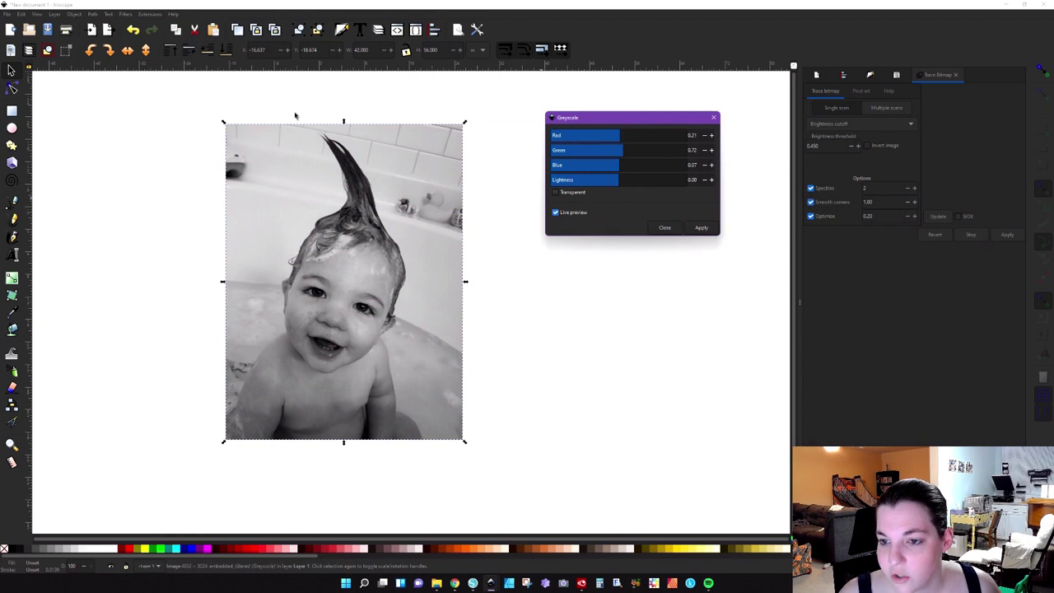
left_click(701, 228)
left_click(714, 118)
Step: Draw a small test circle, move it onto the photo's corner, then delete it
left_click(10, 129)
left_click_drag(134, 131, 151, 149)
left_click(10, 70)
left_click_drag(140, 137, 236, 140)
key("Delete")
Step: Add a new layer named Layer 2 above the photo layer
left_click(54, 15)
left_click(70, 33)
left_click(561, 320)
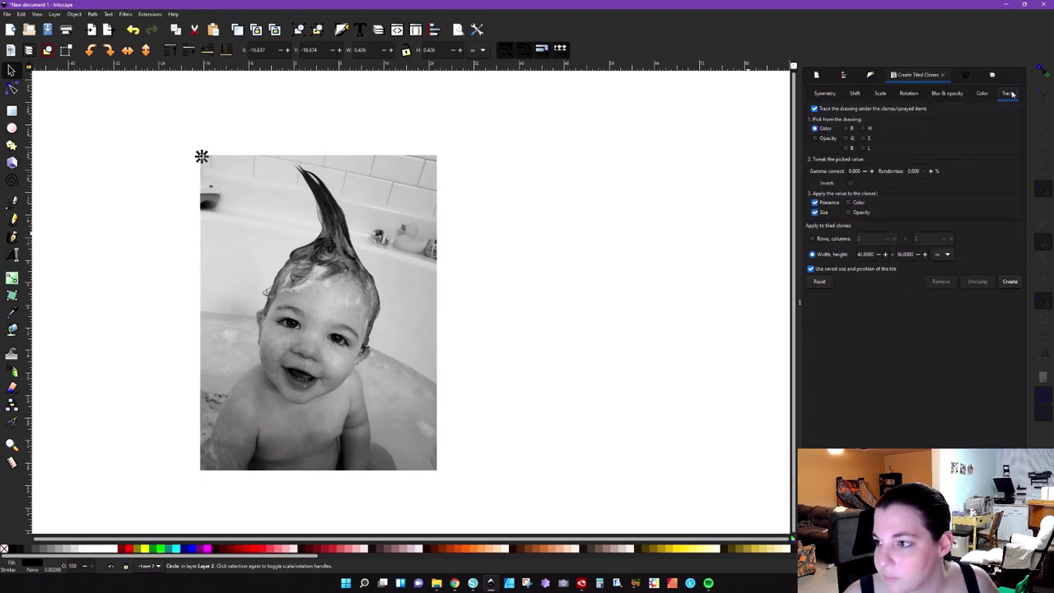
Step: Select the photo to check its dimensions, then select the tiny circle to clone
left_click(426, 195)
left_click(203, 158)
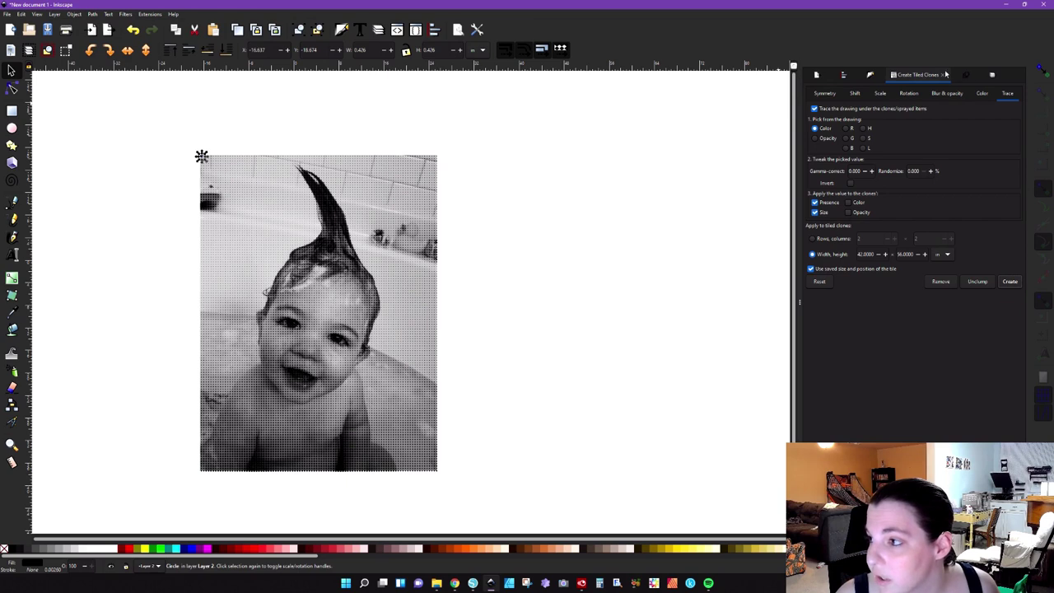
Step: Show the Layers panel and hide Layer 1 so only the halftone dots show
left_click(994, 75)
left_click(809, 100)
Step: Undo the accidental extra clone and drag the original circle up-left, away from the dots
scroll(416, 254, "down", 4)
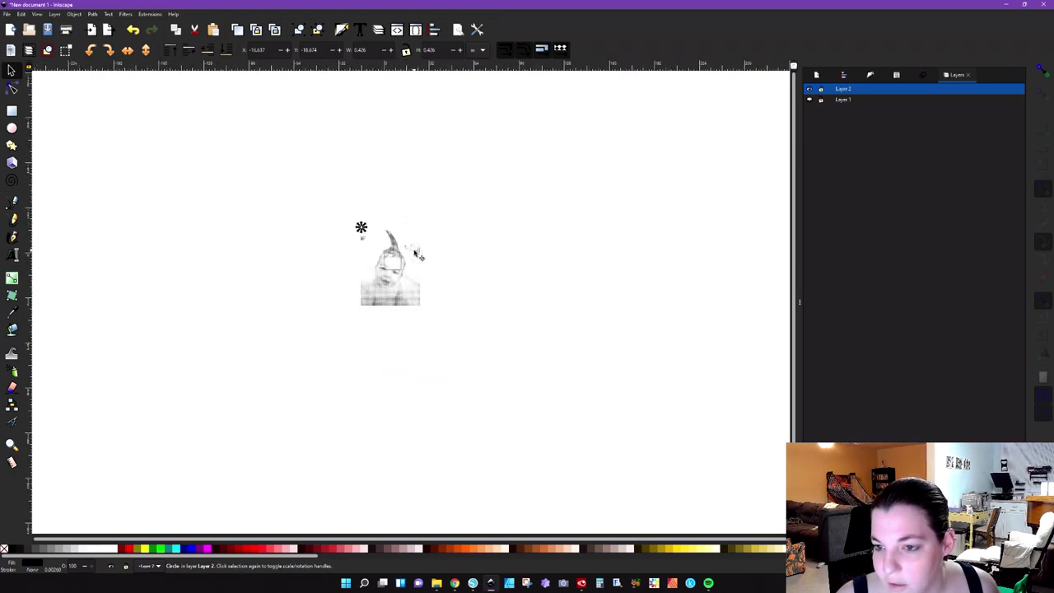
scroll(416, 254, "up", 6)
scroll(416, 253, "down", 5)
scroll(199, 135, "up", 7)
key("ctrl+v")
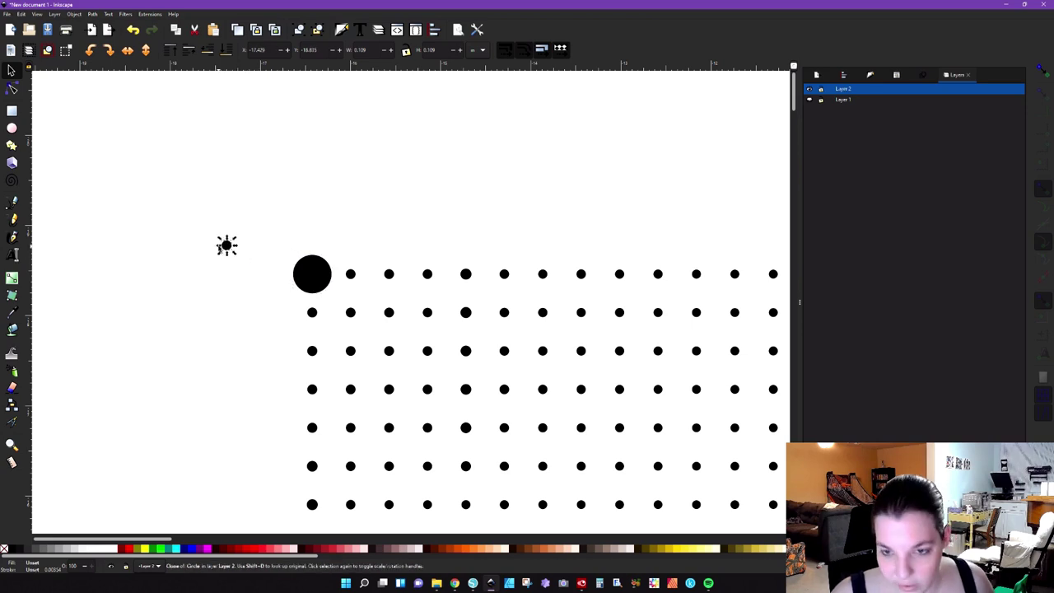
key("ctrl")
key("ctrl+z")
left_click(317, 263)
left_click_drag(318, 263, 198, 165)
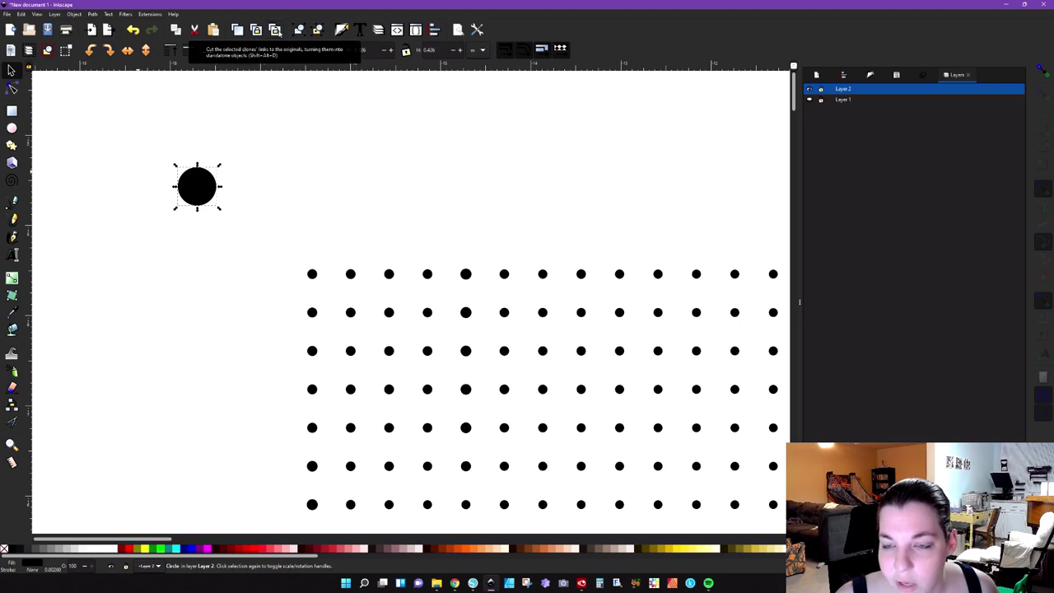